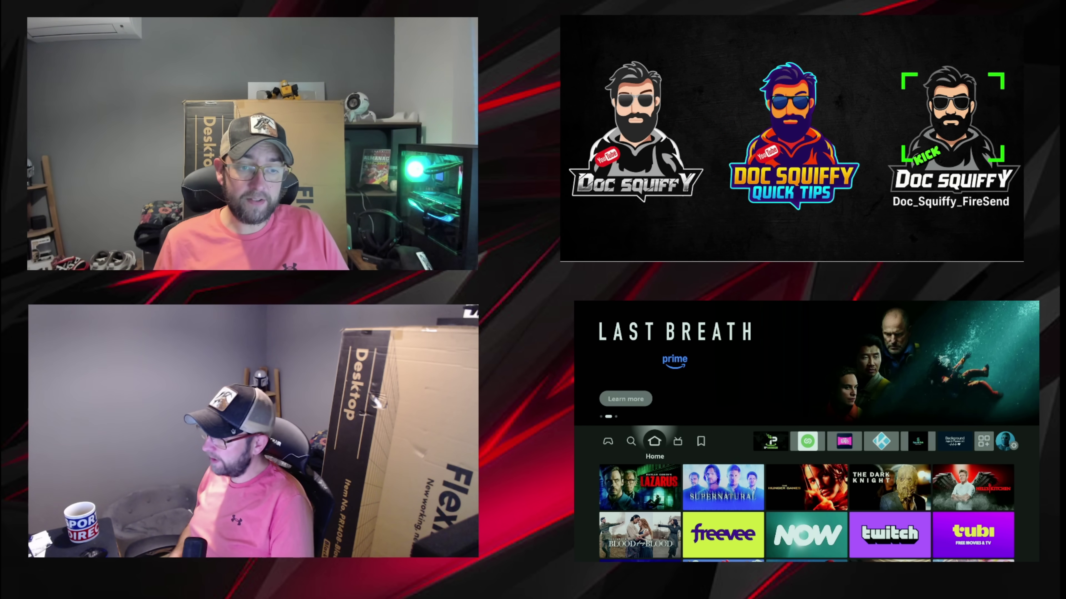
Move from the app row through the settings grid into Applications settings.
key(Right)
key(Right)
key(Right)
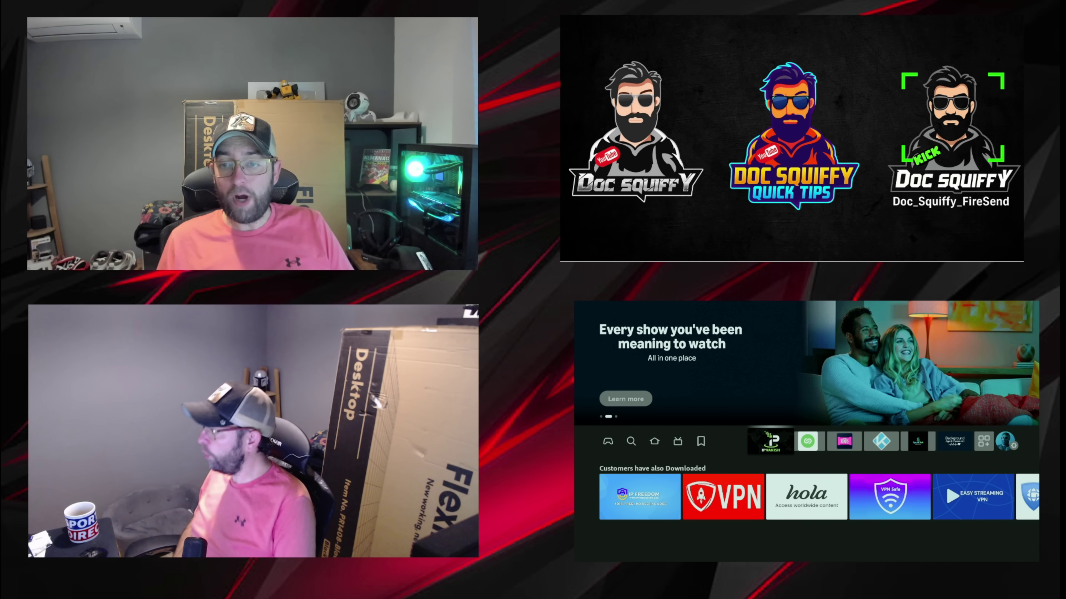
key(Right)
key(Right)
key(Right)
key(Right)
key(Right)
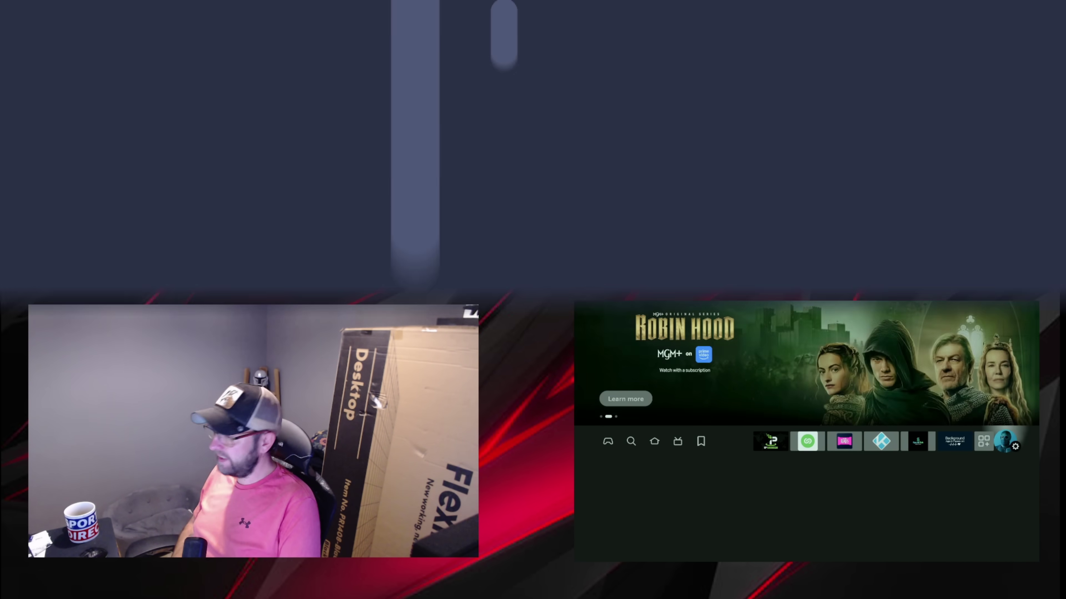
key(Left)
key(Left)
key(Left)
key(Left)
key(Left)
key(Right)
key(Right)
key(Right)
key(Right)
key(Right)
key(Right)
key(Right)
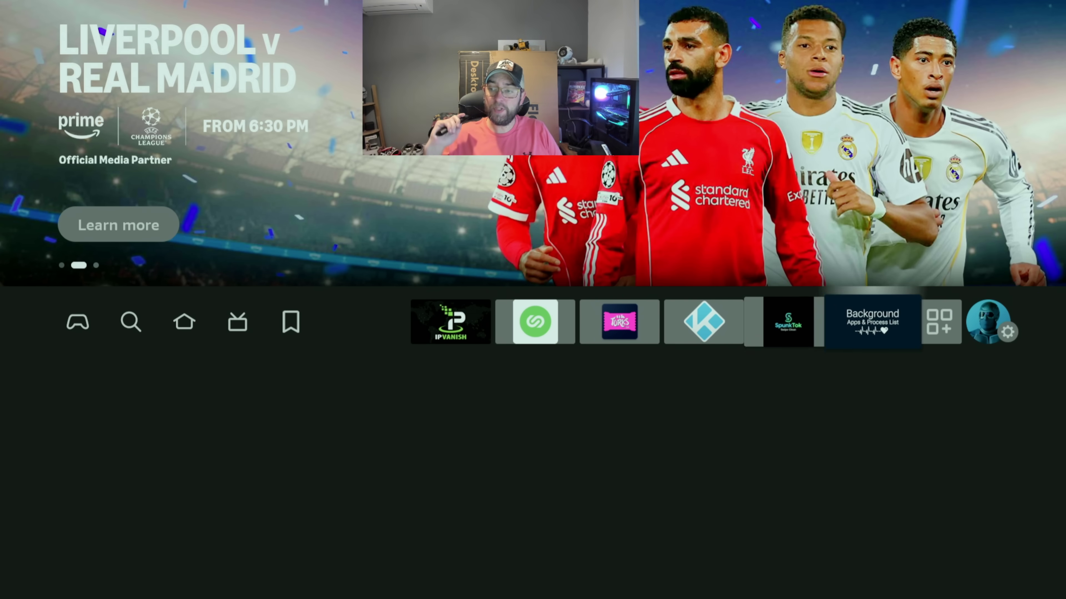
key(Down)
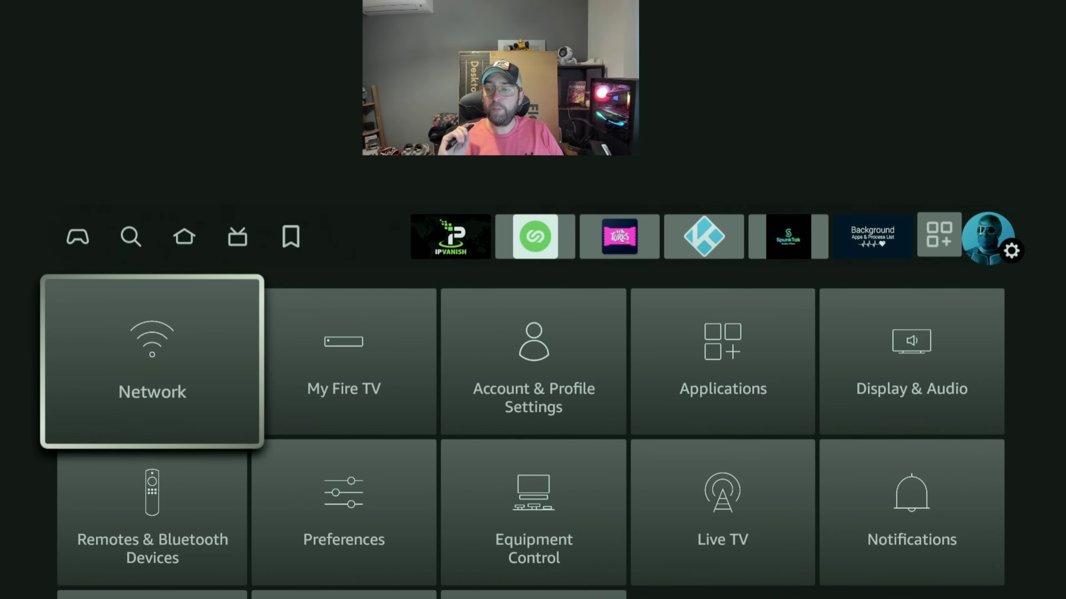
key(Right)
key(Right)
key(Right)
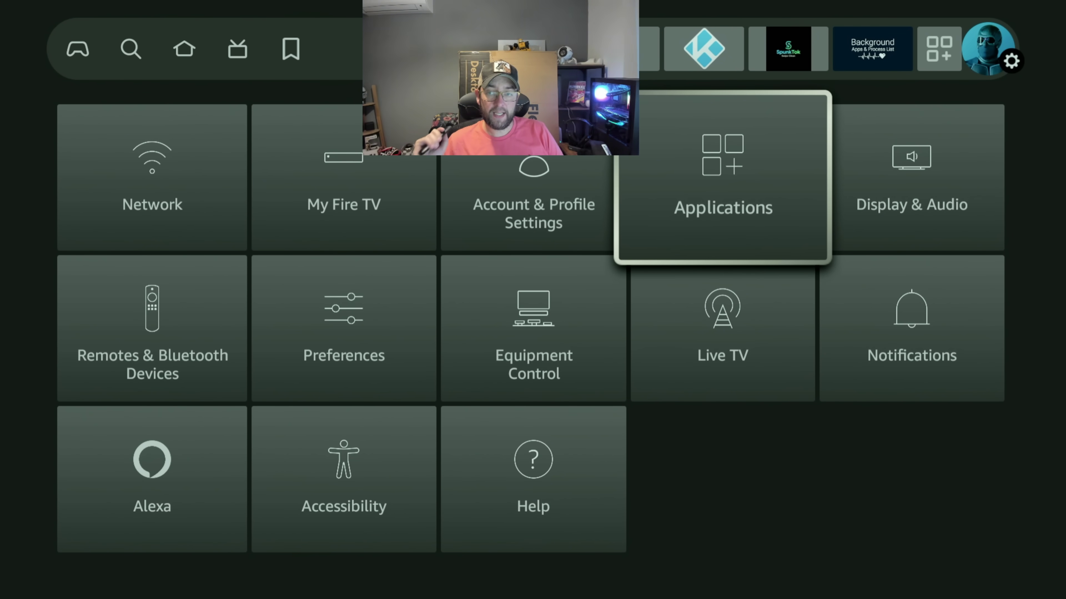
key(Return)
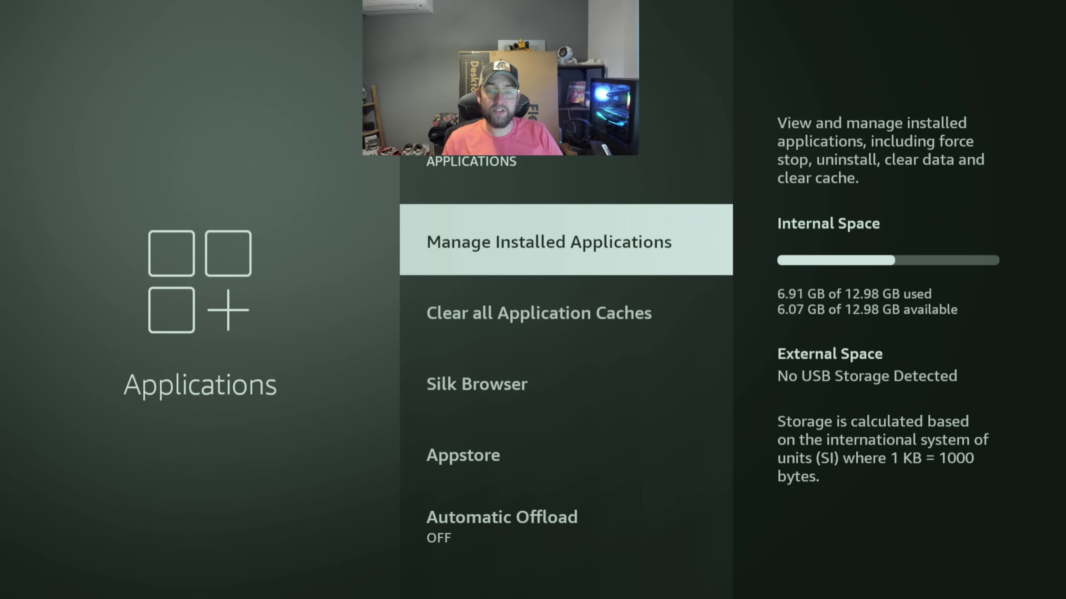
Browse Manage Installed Applications, checking Tubi and Plex, then return to Applications.
key(Return)
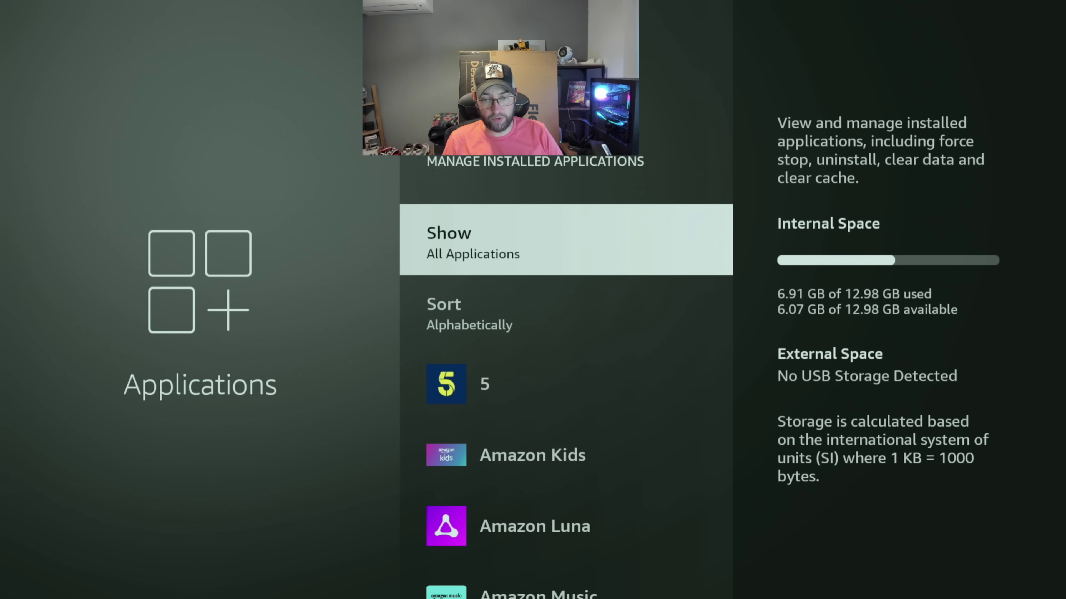
key(Down)
key(Down)
key(Down)
key(Down)
key(Down)
key(Down)
key(Down)
key(Down)
key(Down)
key(Down)
key(Down)
key(Down)
key(Down)
key(Down)
key(Down)
key(Down)
key(Down)
key(Down)
key(Down)
key(Down)
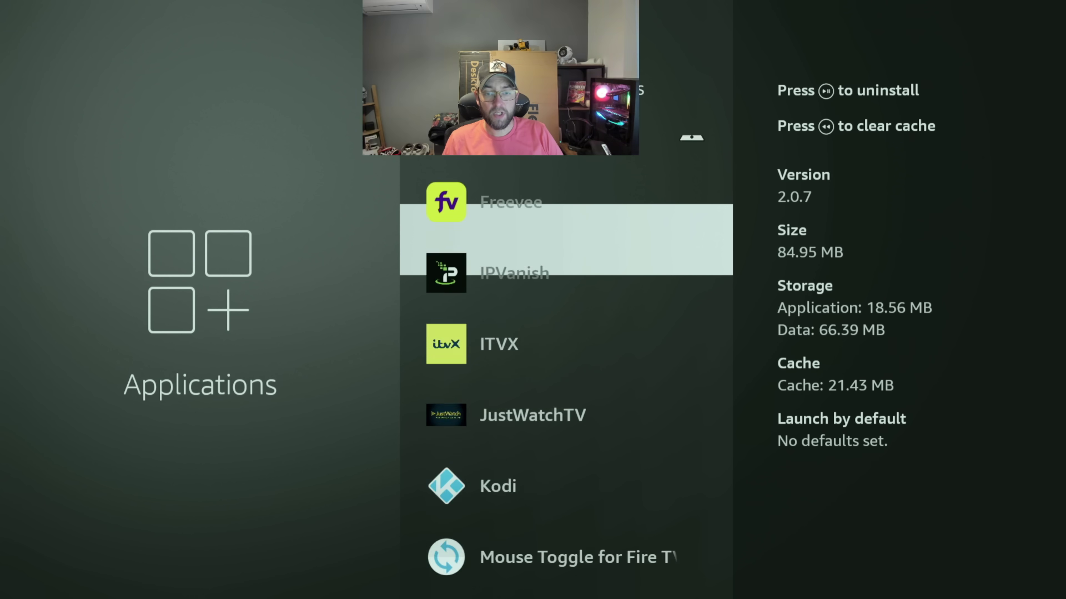
key(Down)
key(Down)
key(Down)
key(Down)
key(Down)
key(Down)
key(Down)
key(Down)
key(Down)
key(Down)
key(Down)
key(Down)
key(Down)
key(Down)
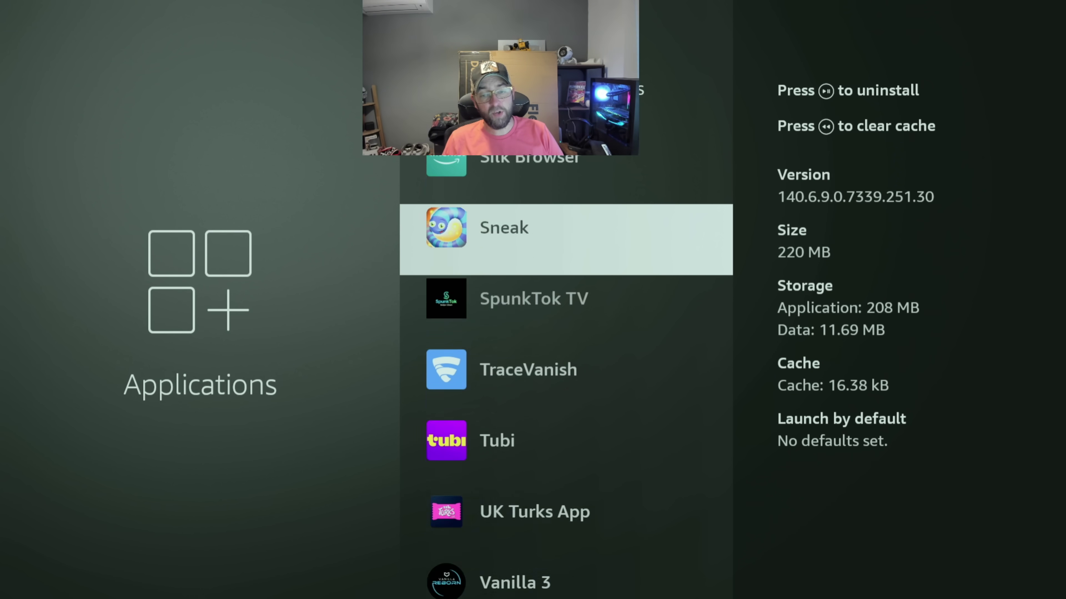
key(Down)
key(Down)
key(Down)
key(Down)
key(Up)
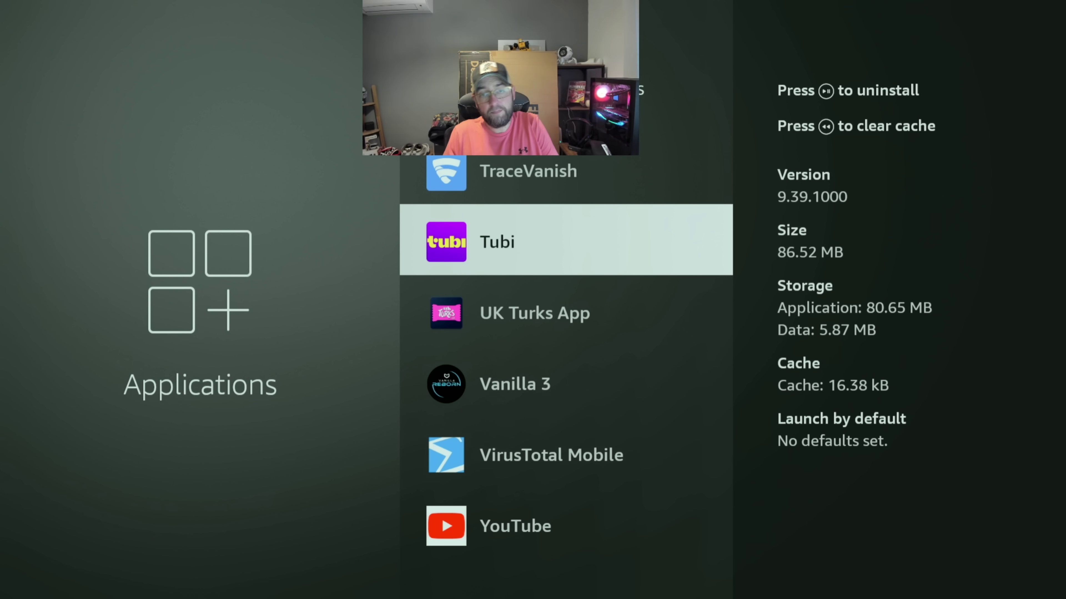
key(Up)
key(Up)
key(Up)
key(Up)
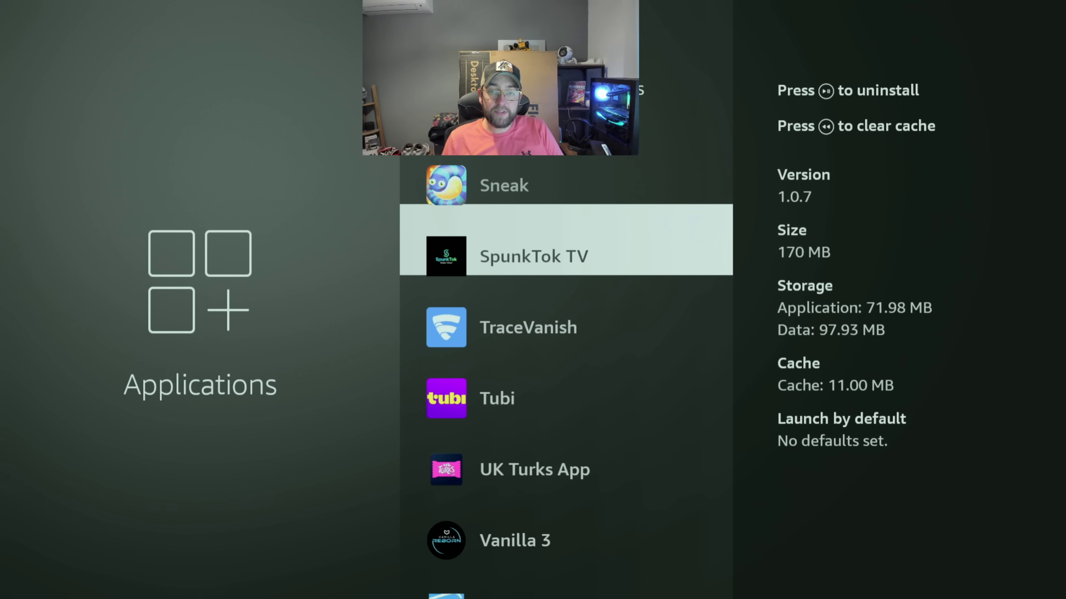
key(Up)
key(Up)
key(Up)
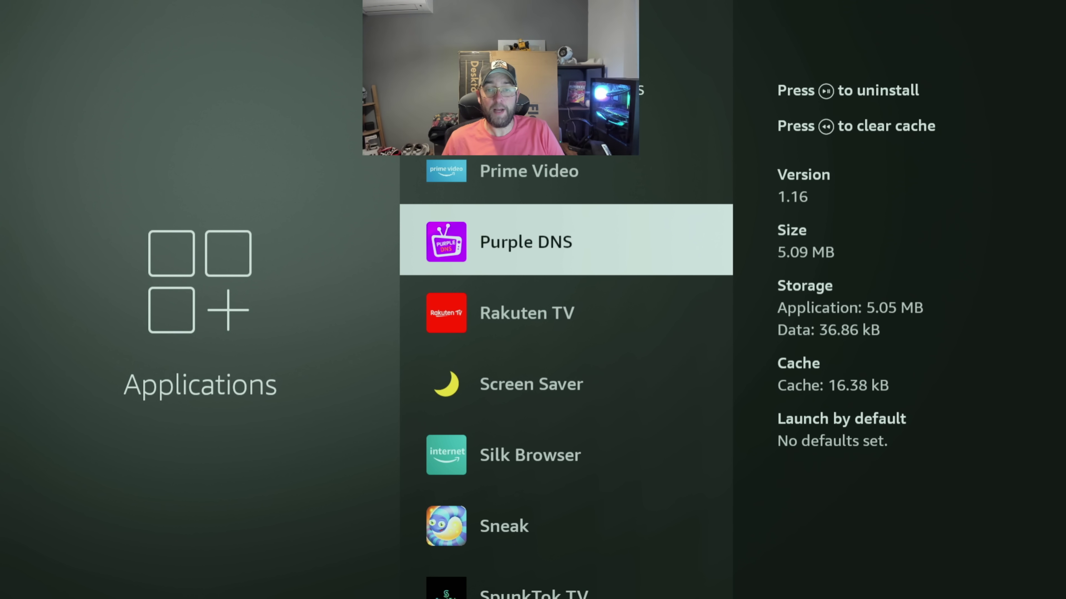
key(Up)
key(Up)
key(Up)
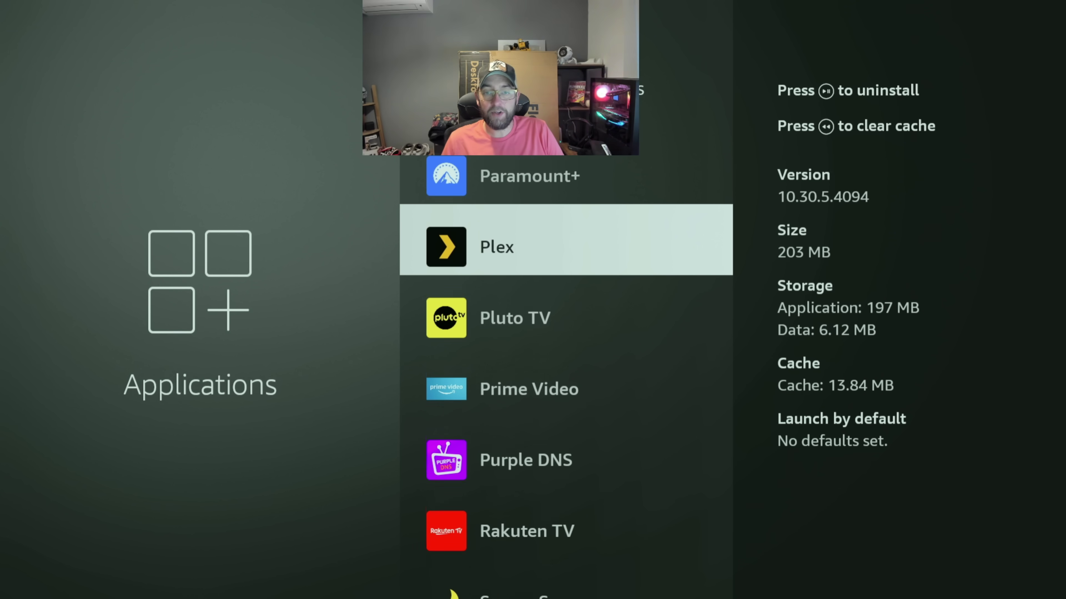
key(Up)
key(Up)
key(Escape)
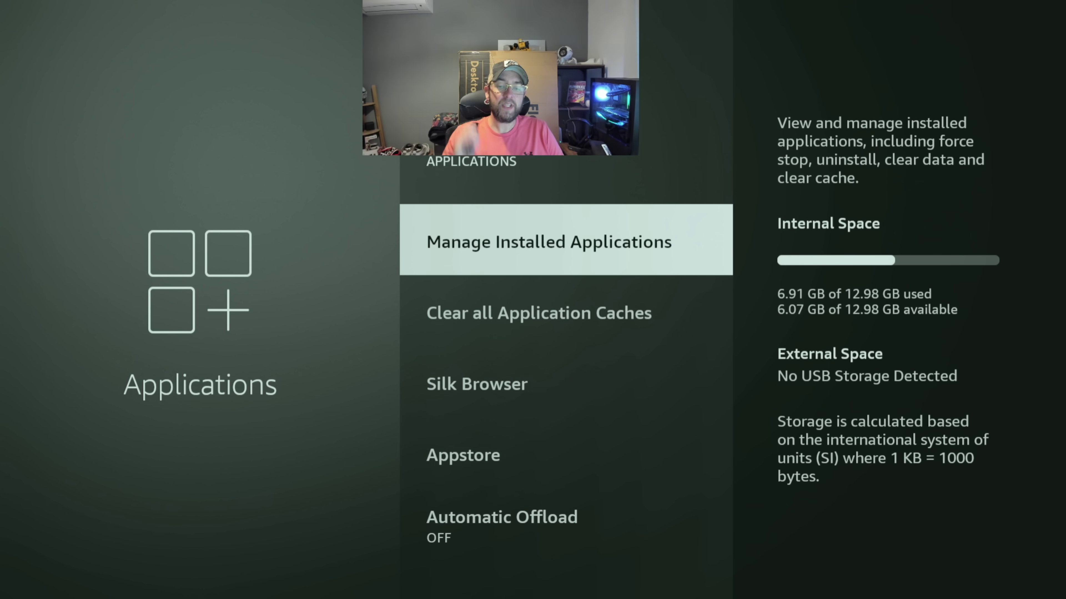
In Appstore settings, toggle Automatic Updates on and back OFF, then review the other options.
key(Down)
key(Down)
key(Down)
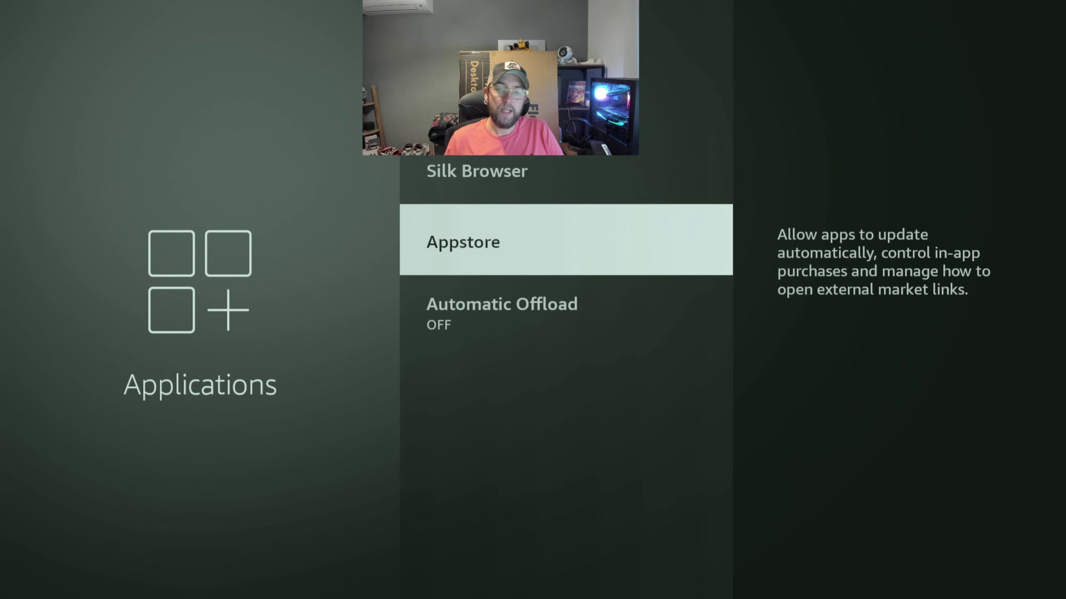
key(Return)
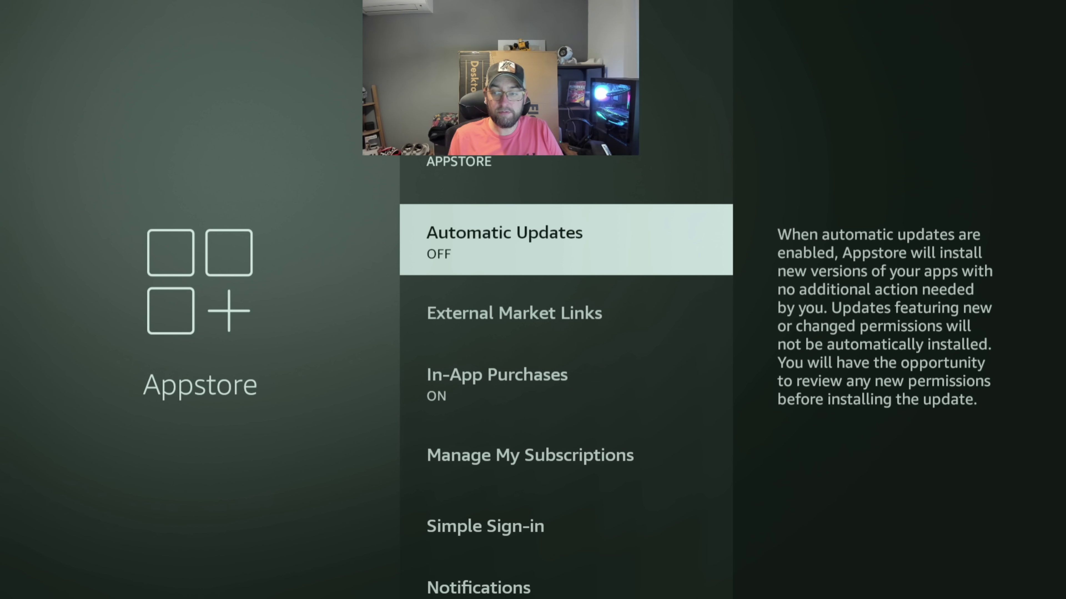
key(Return)
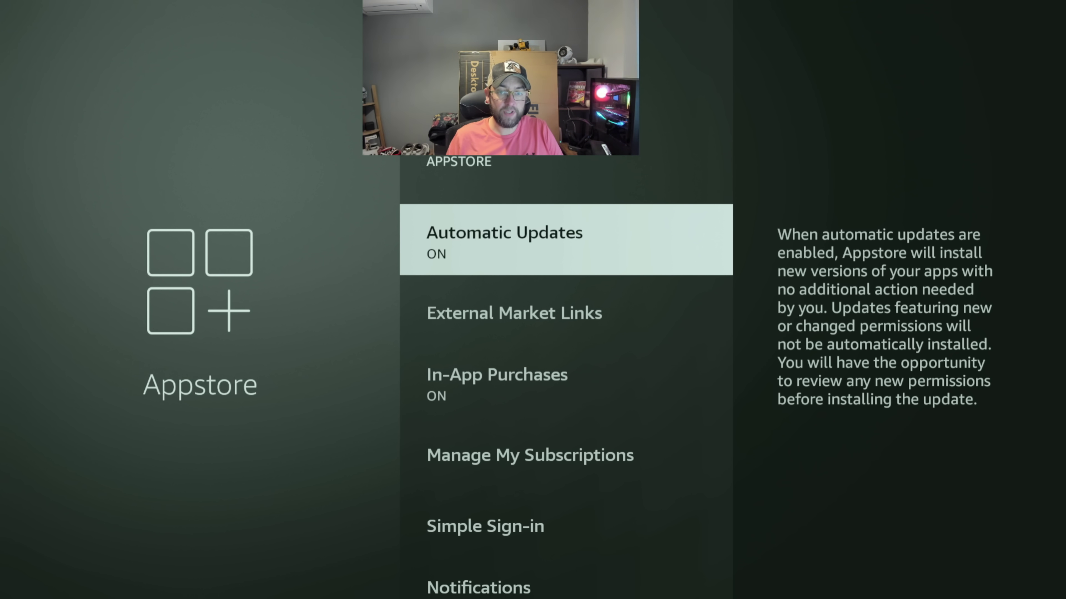
key(Return)
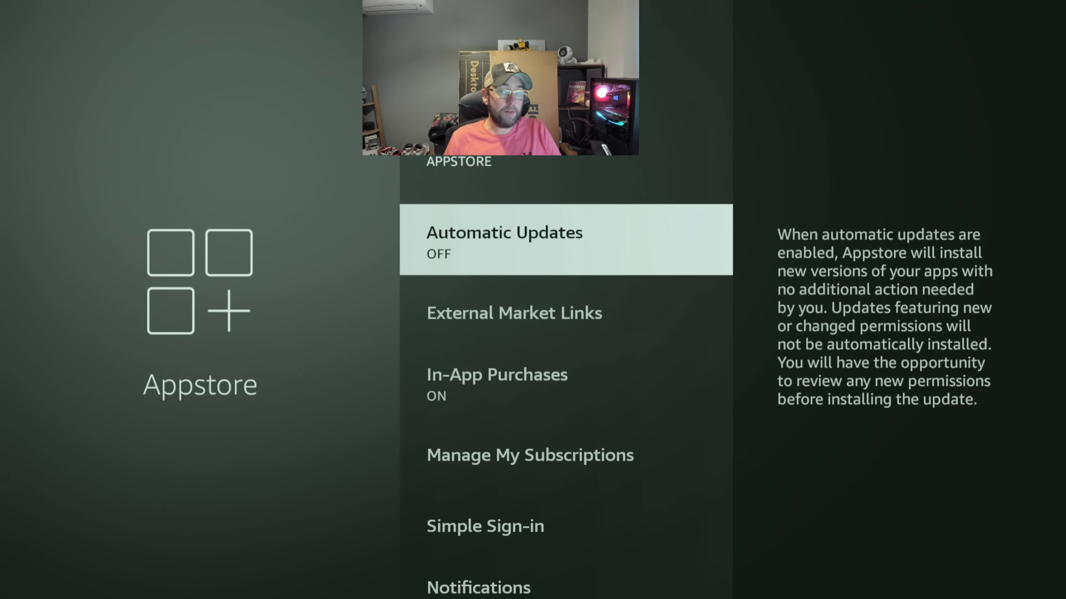
key(Down)
key(Down)
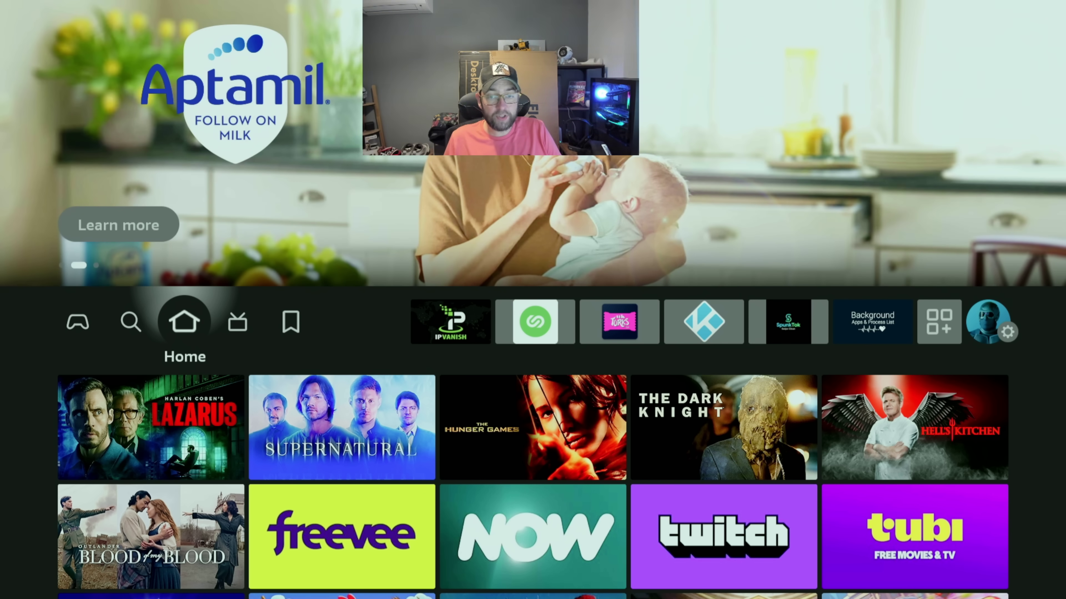
Go from the home screen into My Fire TV and open the About page.
key(Right)
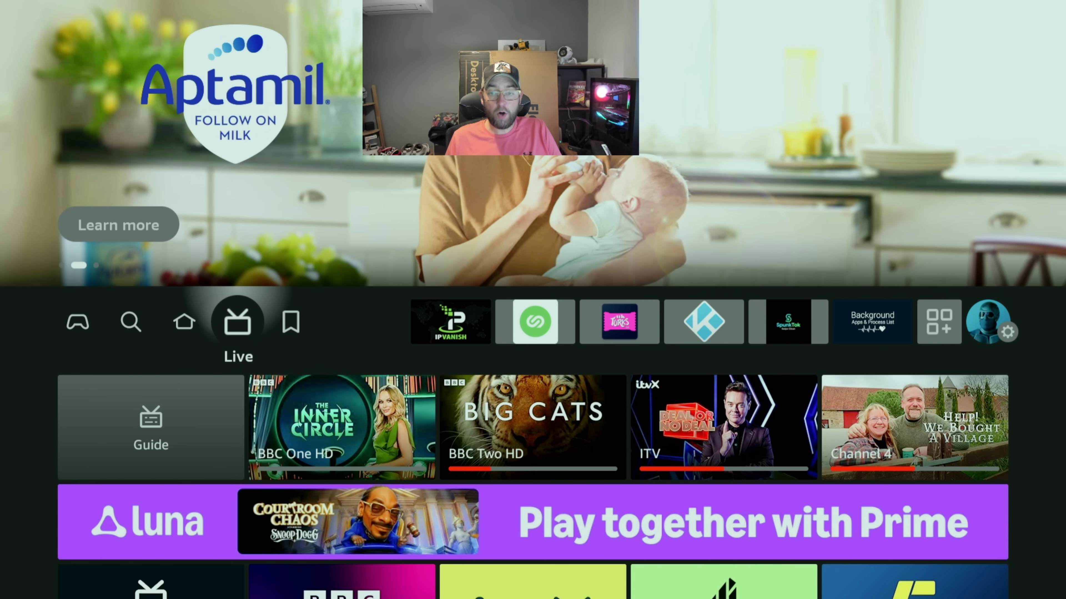
key(Right)
key(Right)
key(Right)
key(Right)
key(Right)
key(Right)
key(Right)
key(Right)
key(Right)
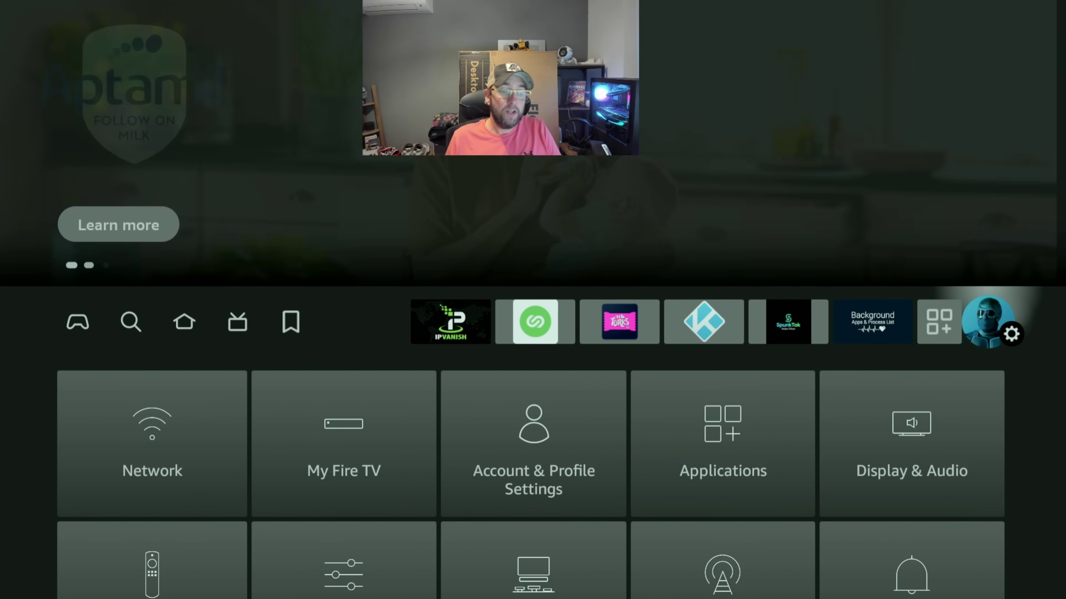
key(Down)
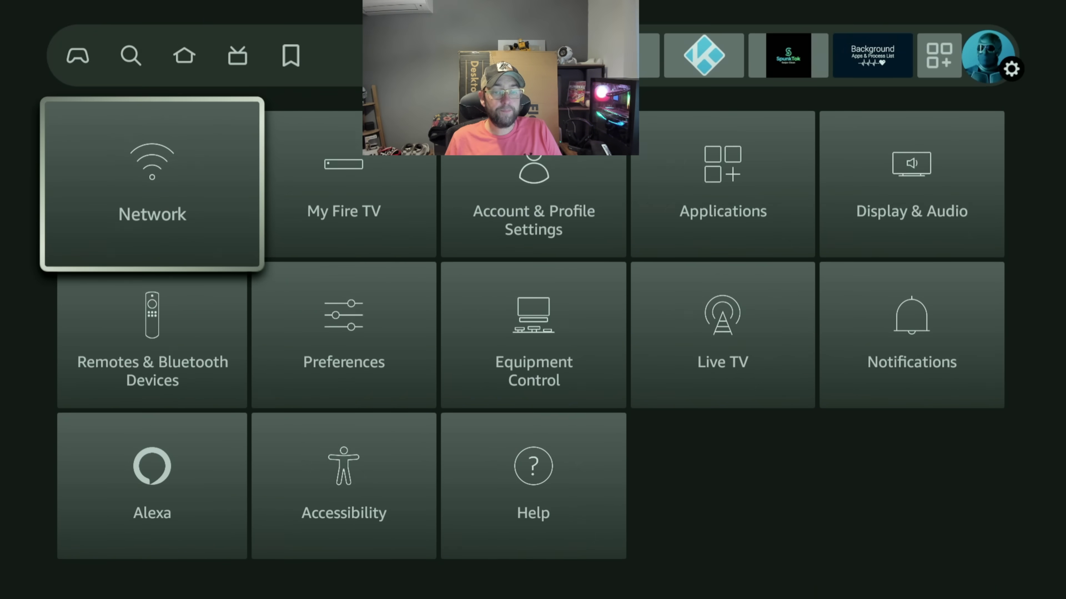
key(Right)
key(Return)
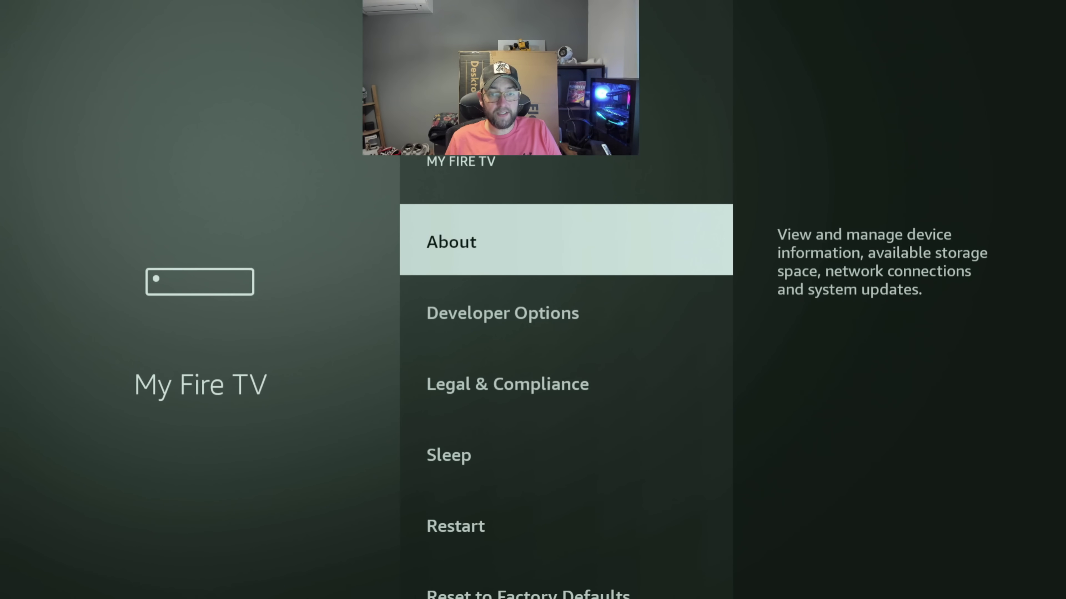
key(Return)
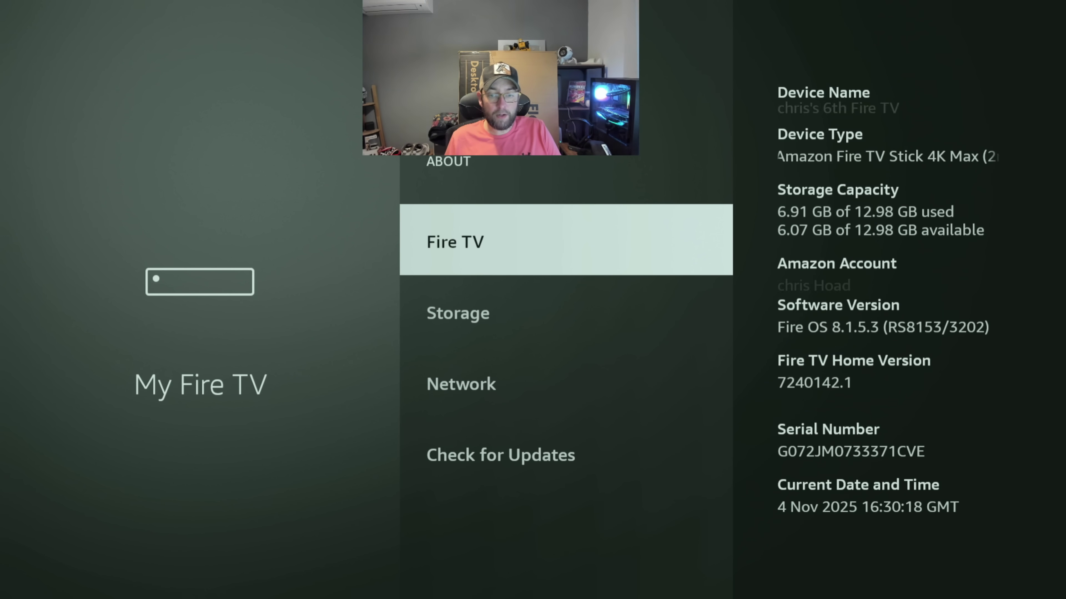
Run Check for Updates to confirm Fire OS 8.1.5.3 is current, glance at Storage, then go back.
key(Down)
key(Down)
key(Down)
key(Return)
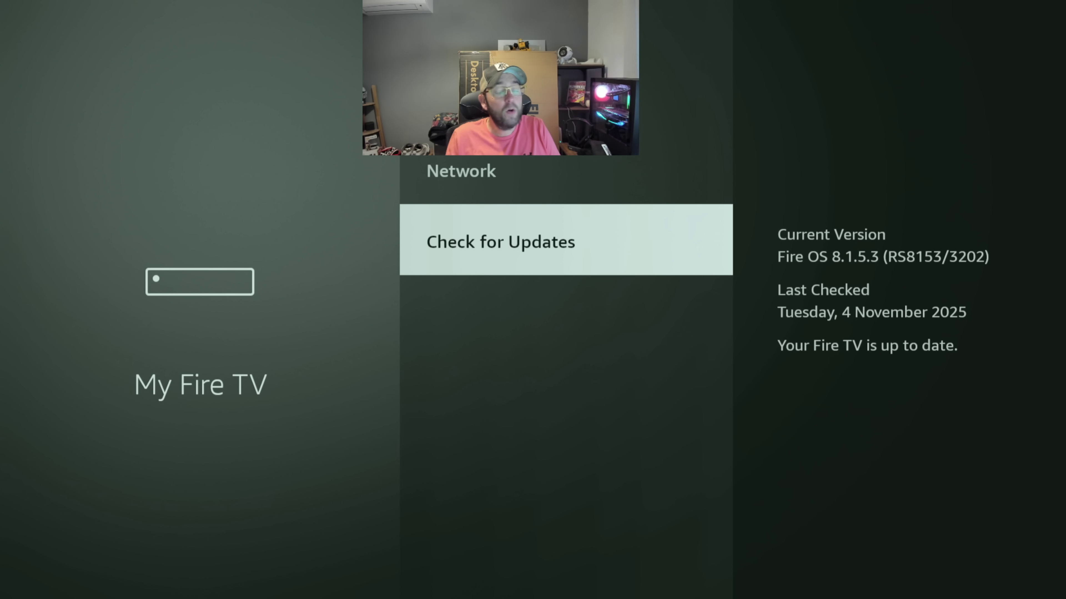
key(Return)
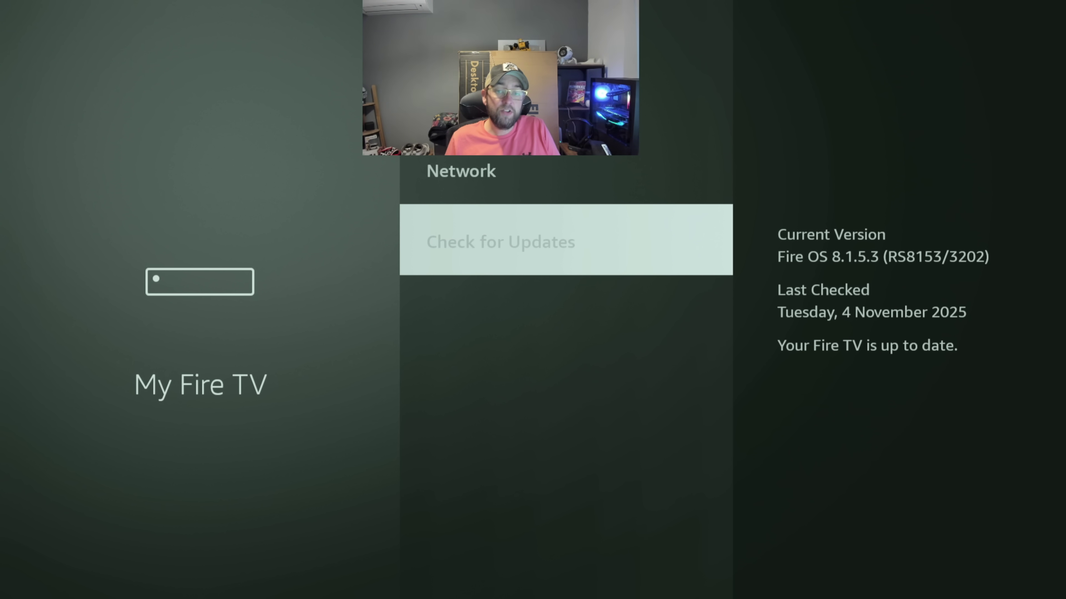
key(Up)
key(Up)
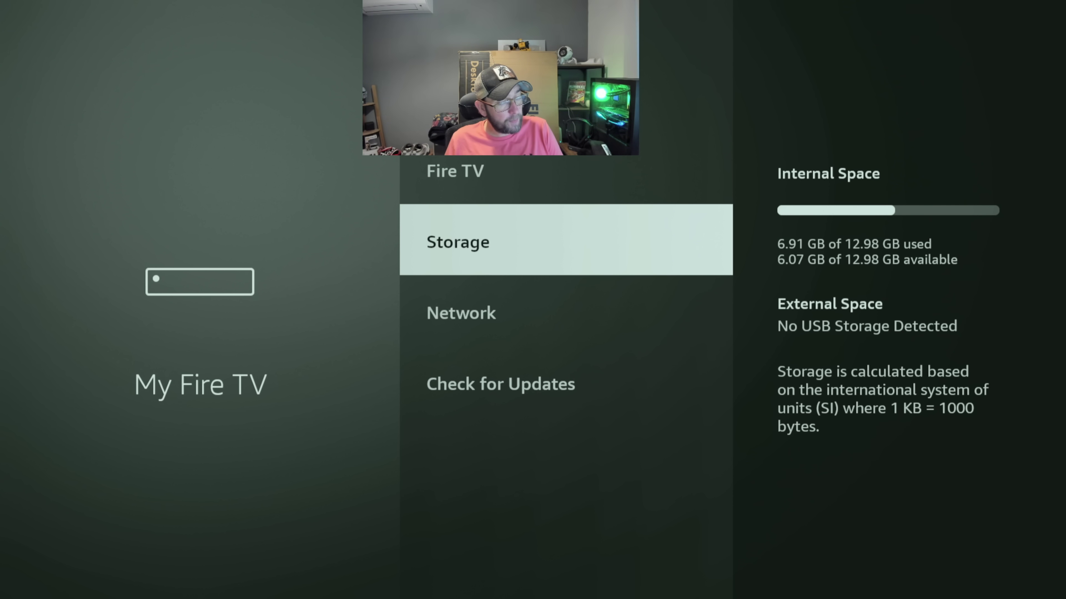
key(Down)
key(Down)
key(Escape)
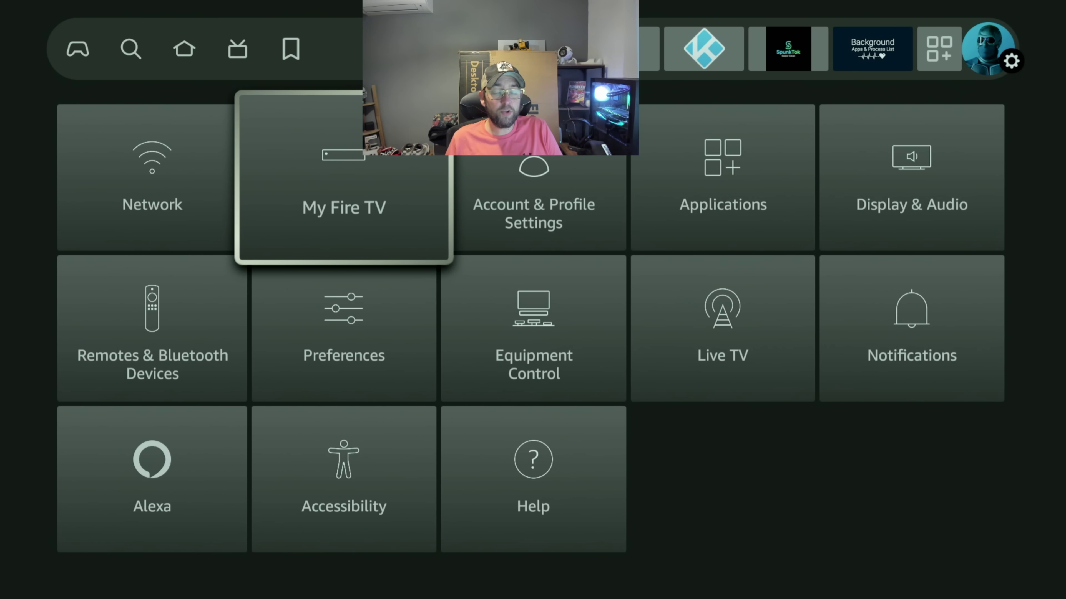
key(Escape)
key(Right)
key(Right)
key(Right)
key(Right)
key(Right)
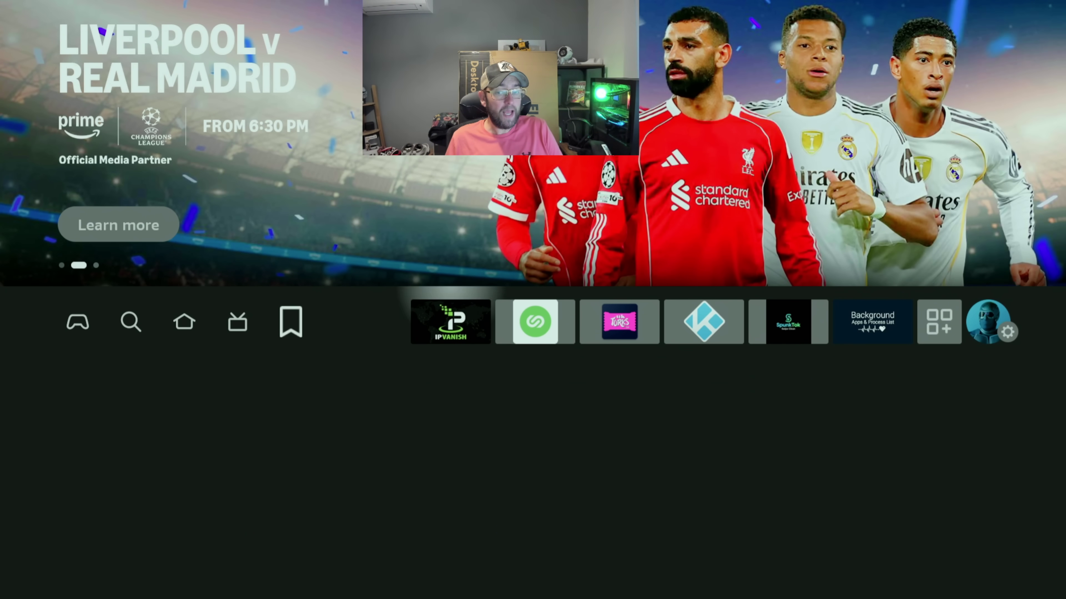
key(Right)
key(Right)
key(Right)
key(Right)
key(Right)
key(Right)
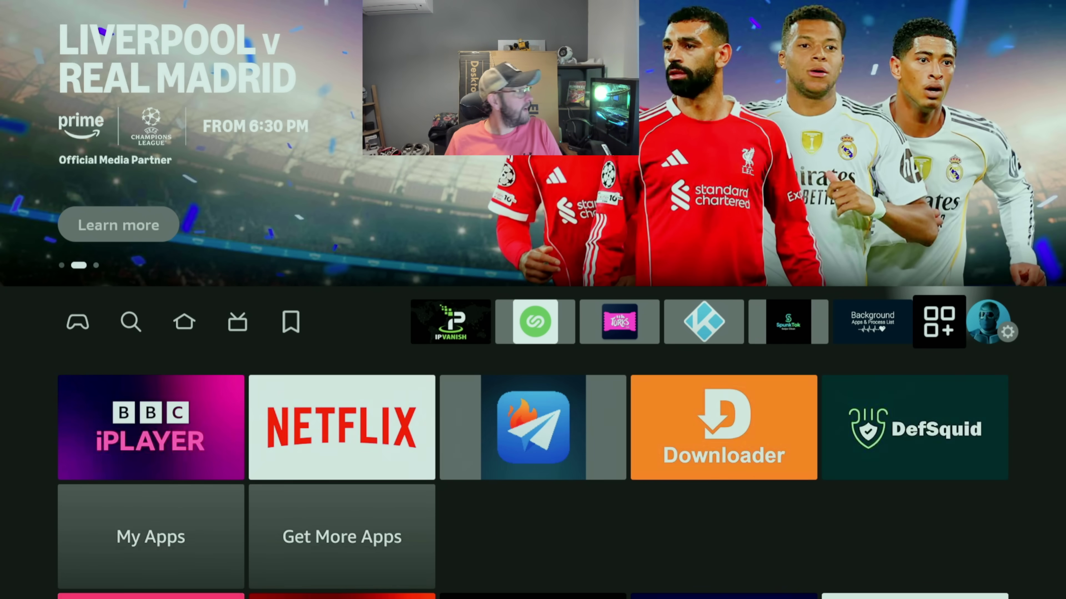
key(Right)
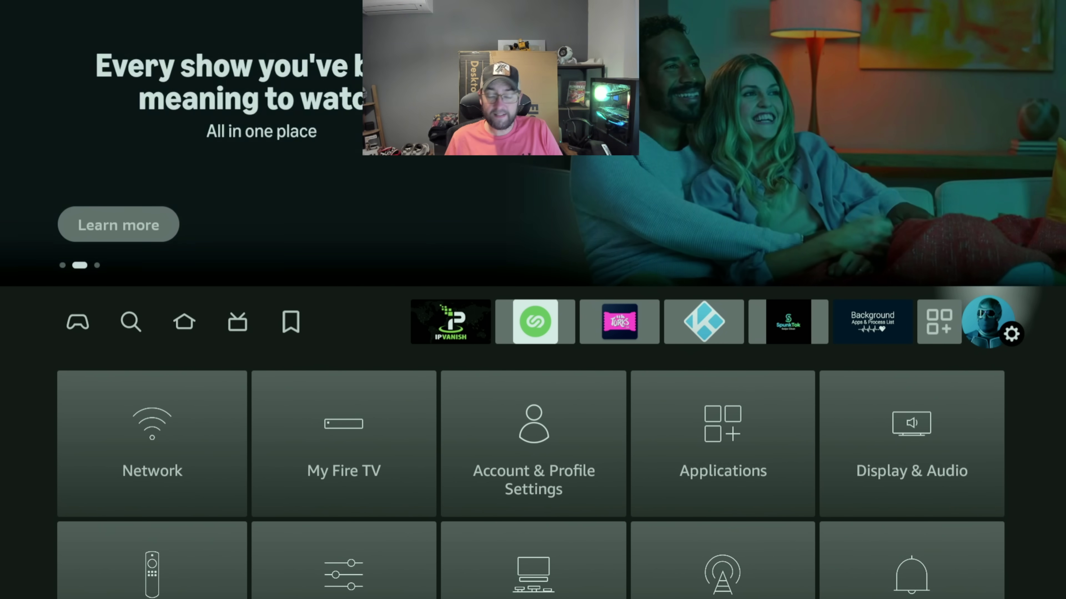
key(Left)
key(Left)
key(Left)
key(Left)
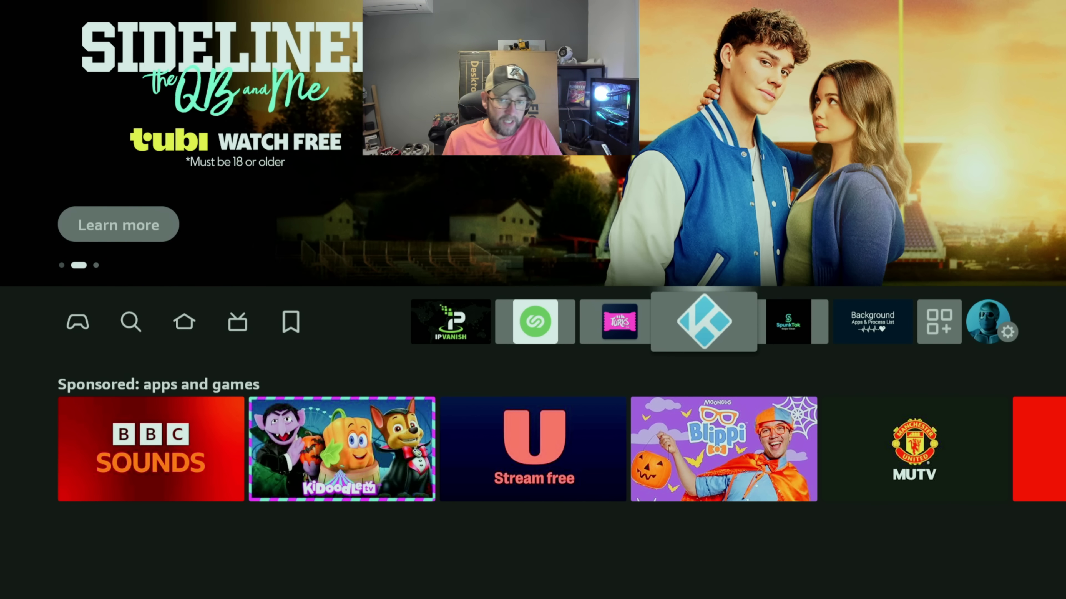
key(Right)
key(Right)
key(Right)
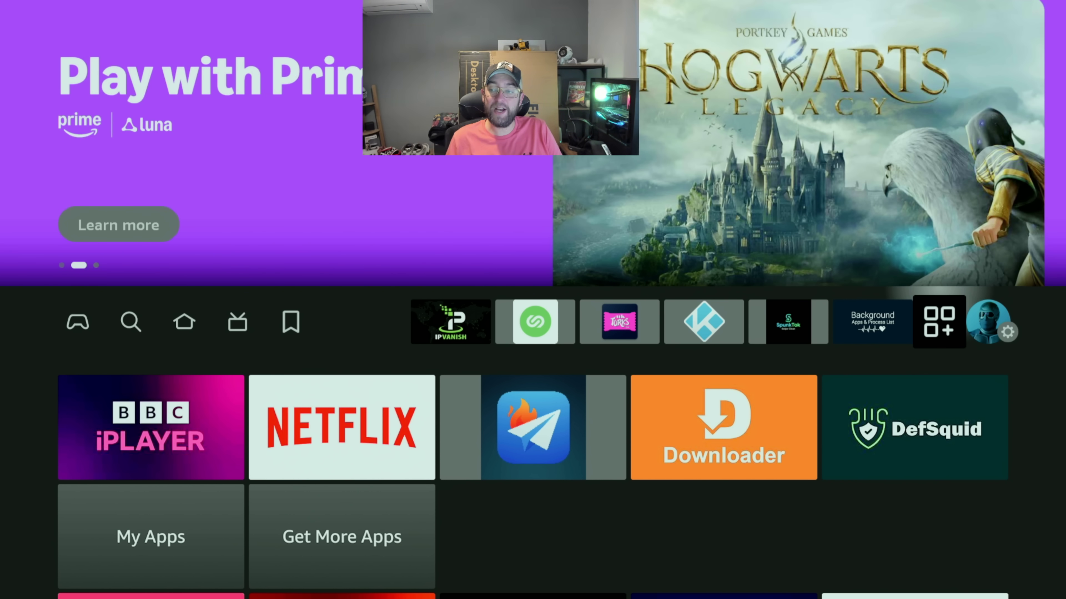
key(Right)
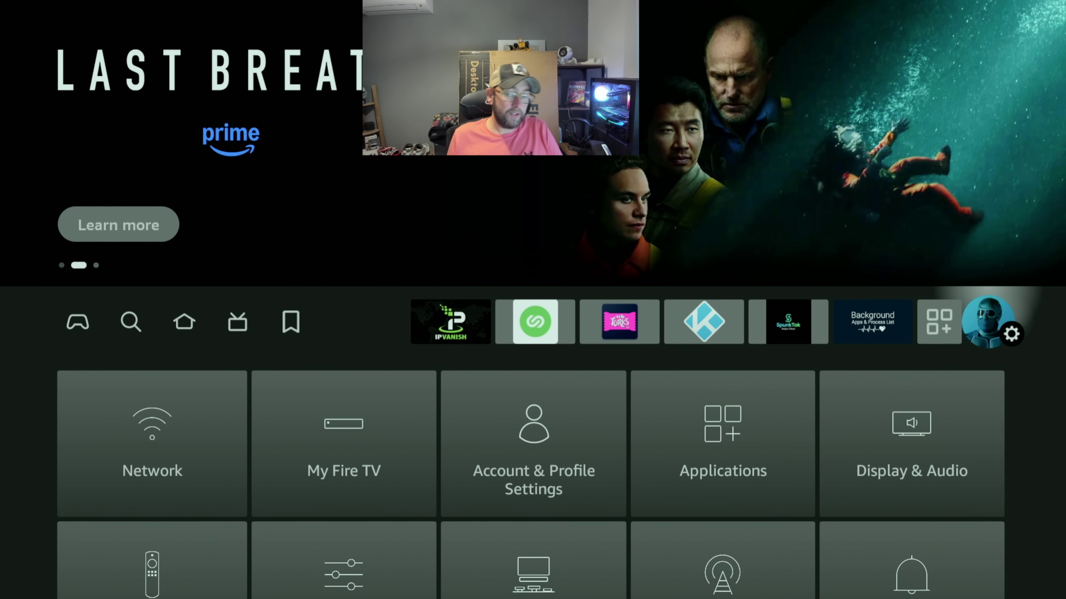
key(Left)
key(Left)
key(Left)
key(Left)
key(Left)
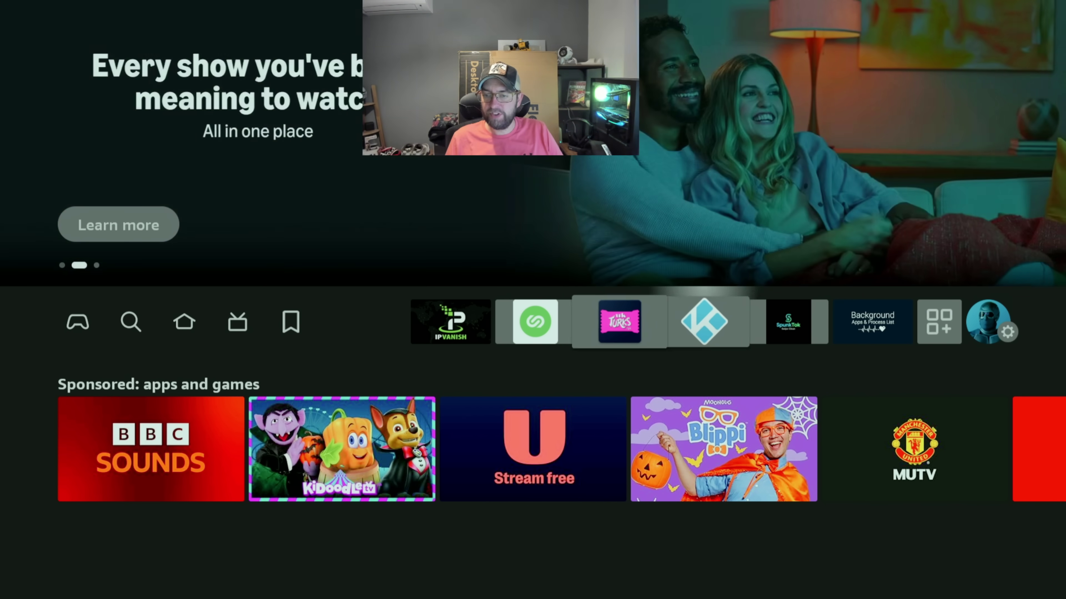
key(Right)
key(Right)
key(Right)
key(Right)
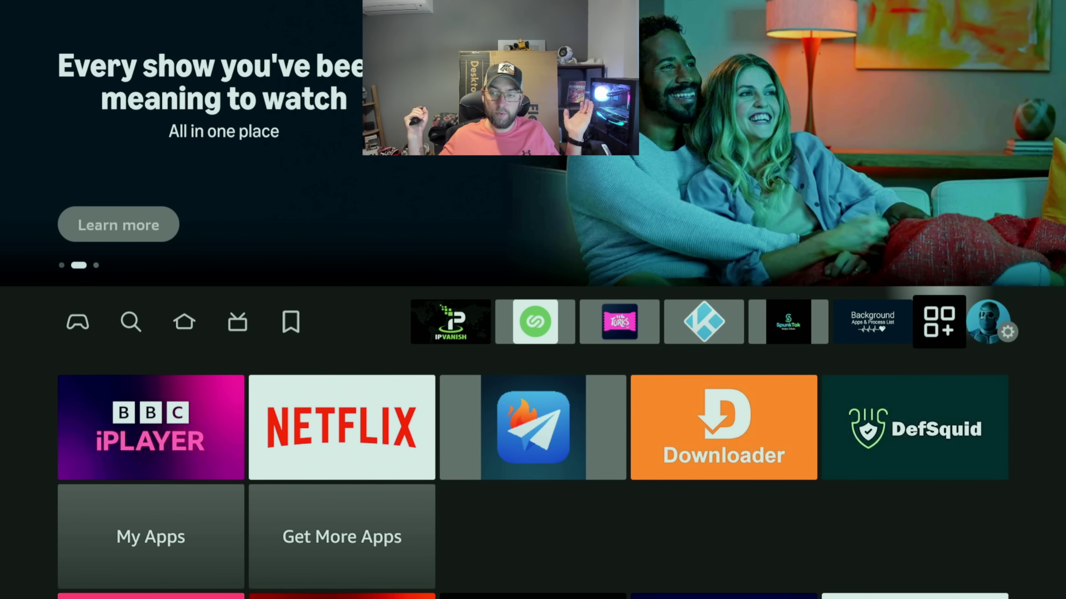
key(Left)
key(Left)
key(Left)
key(Left)
key(Left)
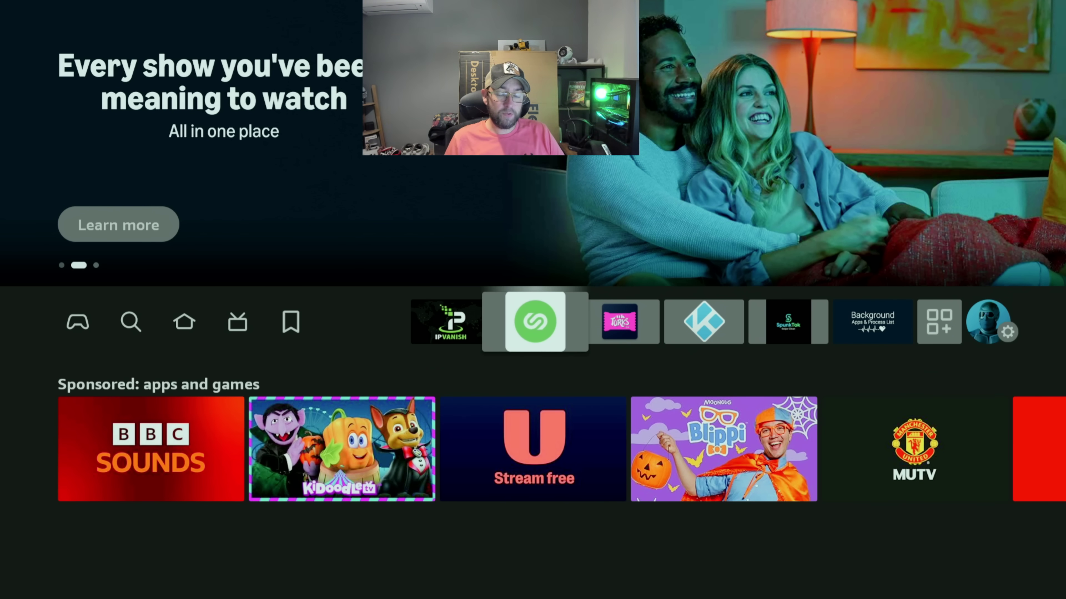
key(Right)
key(Right)
key(Right)
key(Right)
key(Right)
key(Right)
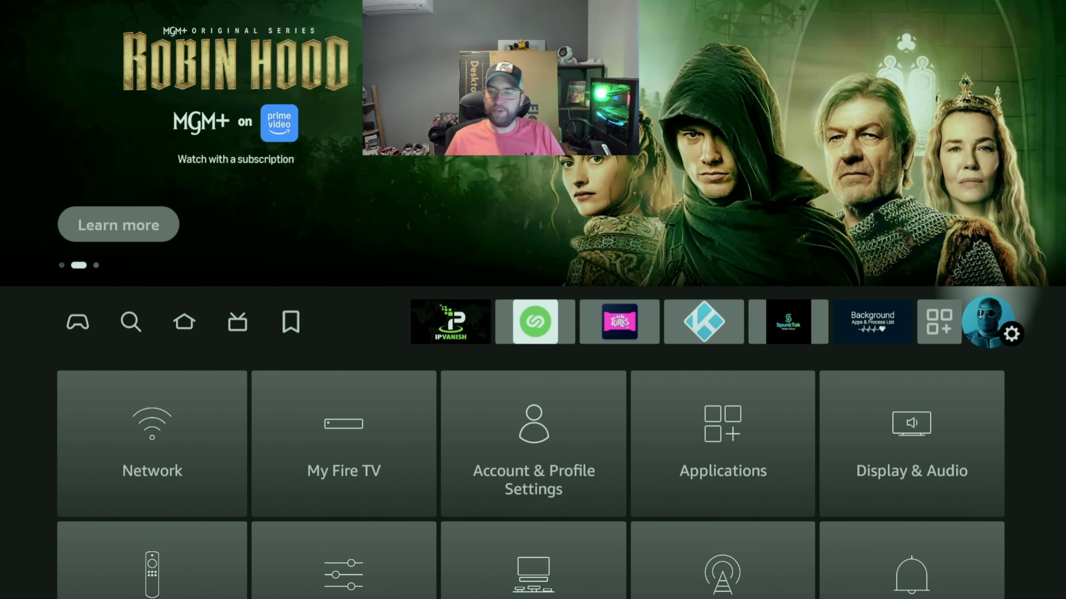
Open Preferences > Privacy Settings and confirm every data-sharing toggle is off.
key(Down)
key(Down)
key(Right)
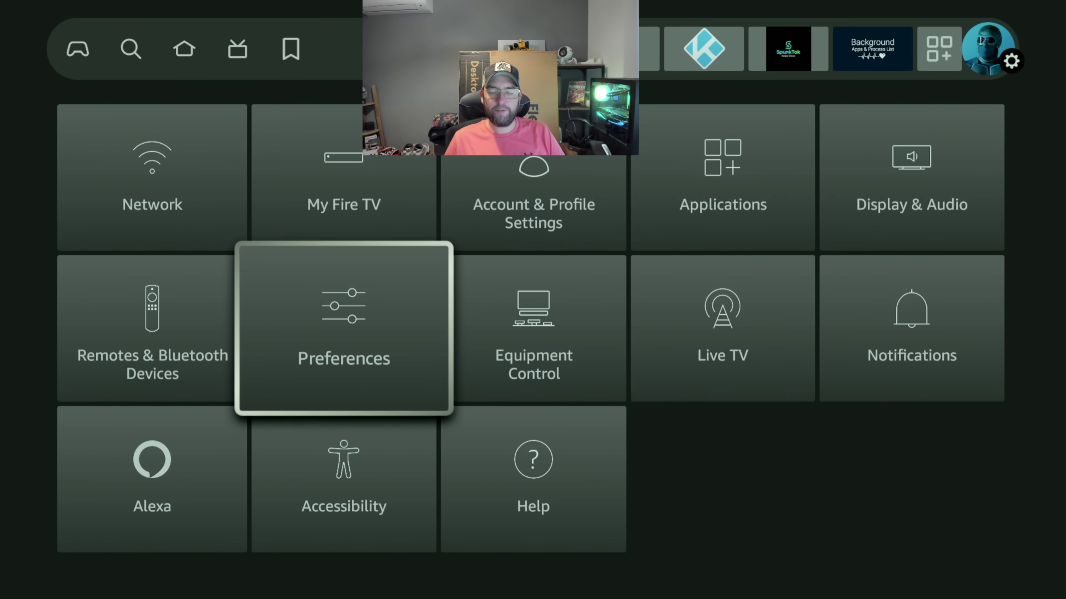
key(Return)
key(Down)
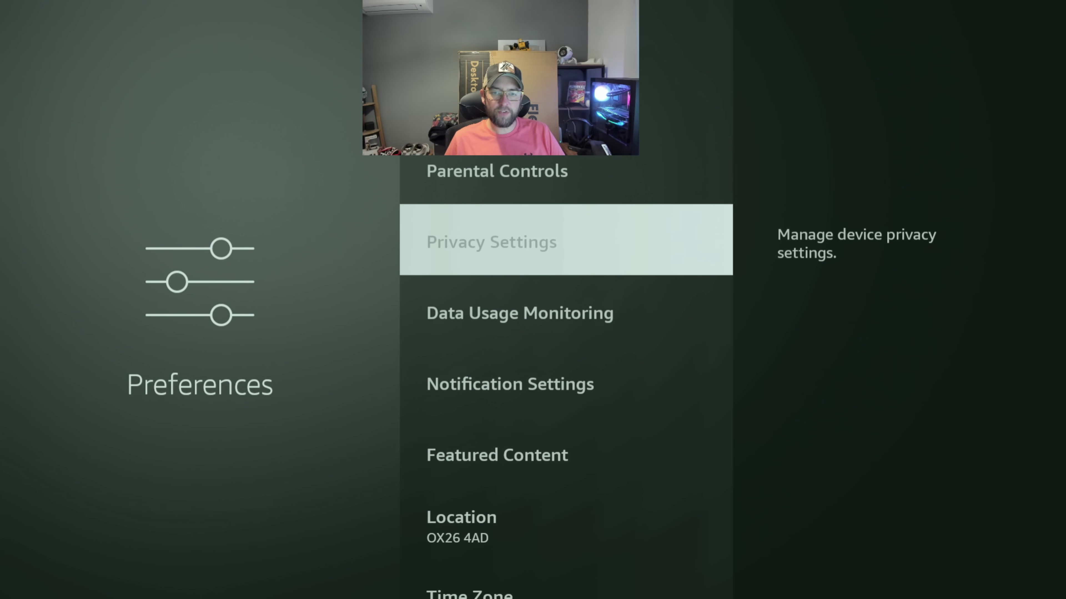
key(Return)
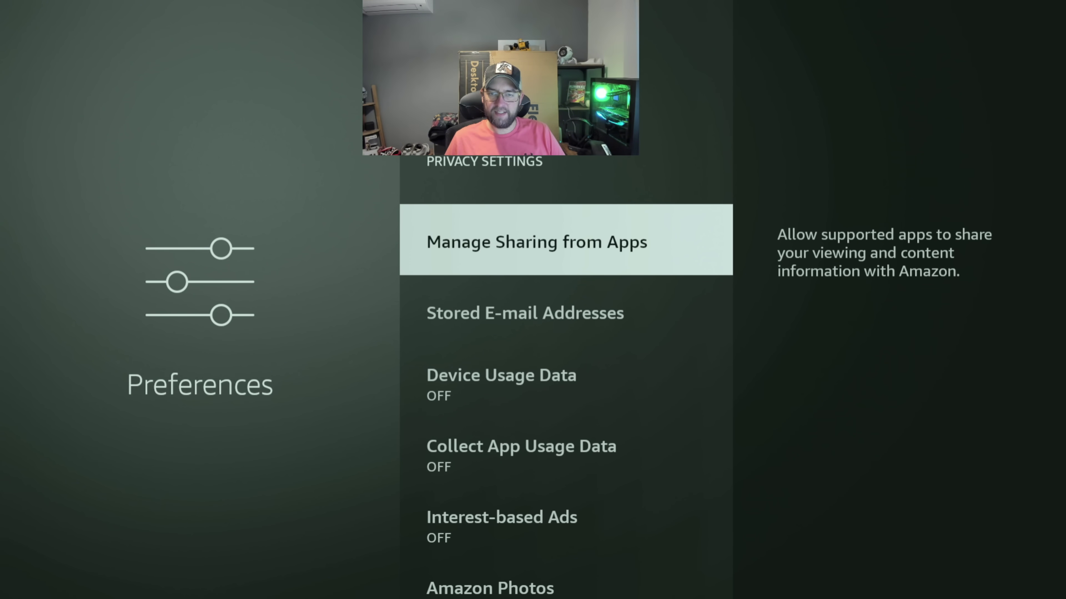
key(Down)
key(Down)
key(Down)
key(Down)
key(Up)
key(Up)
key(Up)
key(Up)
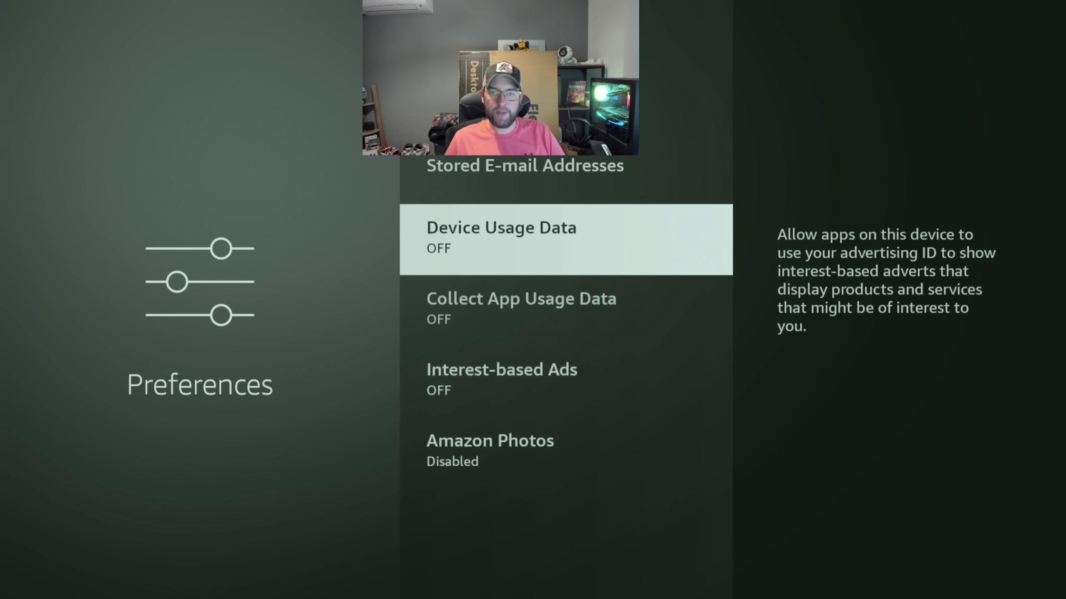
key(Escape)
Check that Data Usage Monitoring is off, then return to Preferences.
key(Down)
key(Return)
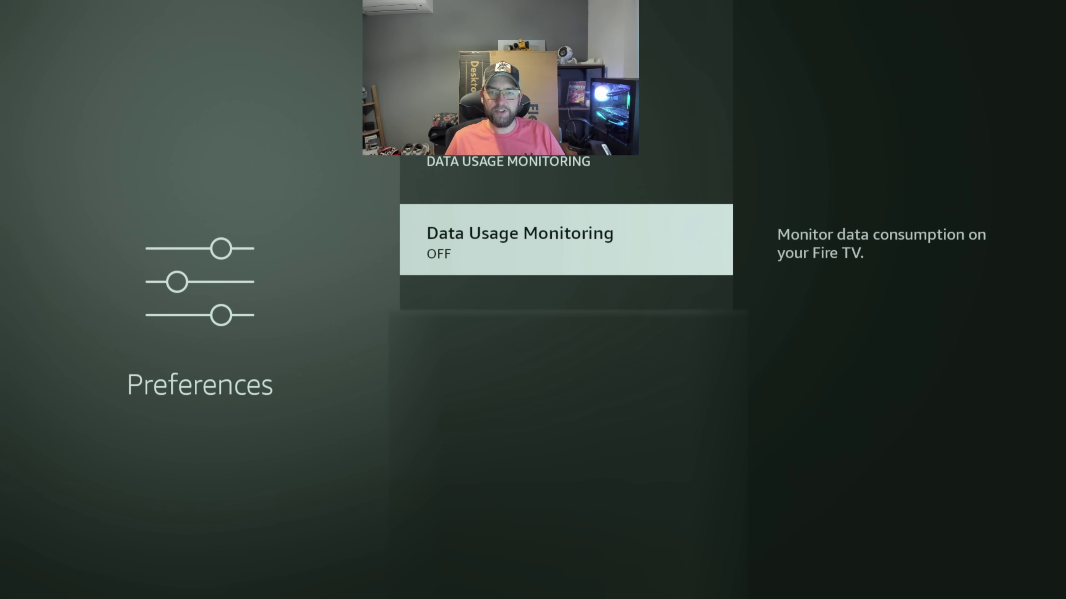
key(Escape)
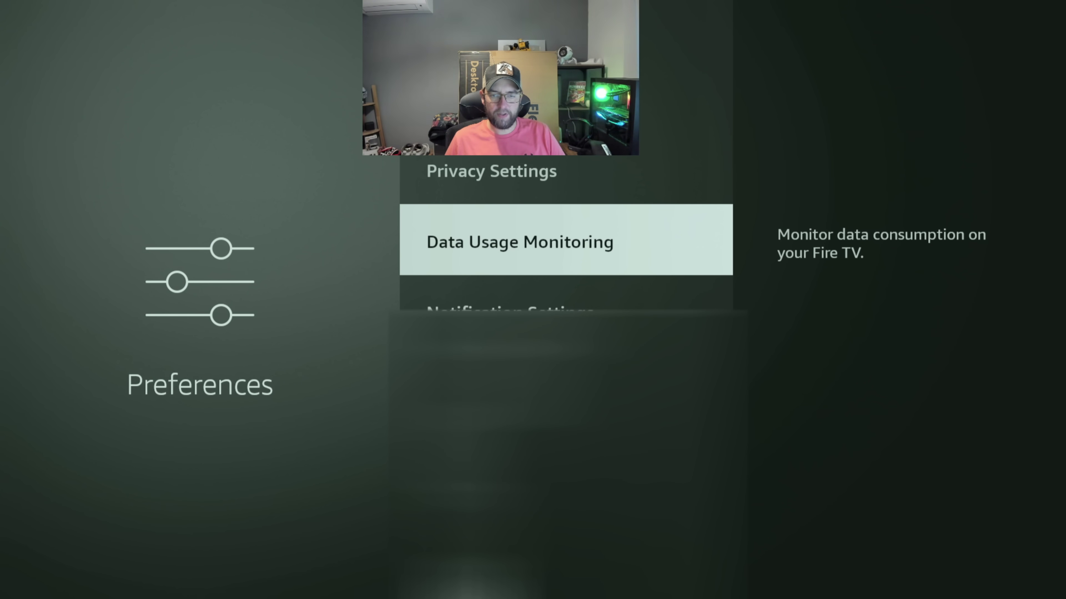